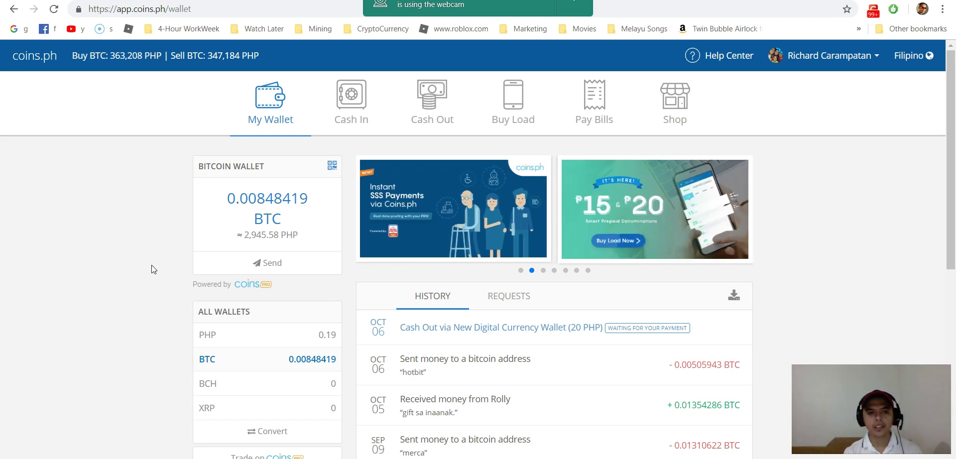
Step: Begin creating an ETH wallet, paying its 0.00005755 BTC fee from the BTC Wallet
{"action": "scroll", "coordinate": [151, 265], "scroll_direction": "down", "scroll_amount": 1}
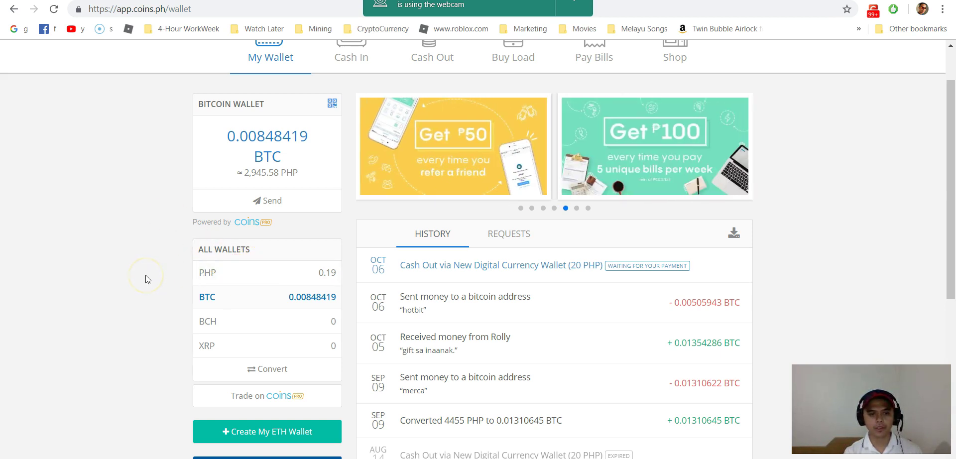
{"action": "scroll", "coordinate": [146, 274], "scroll_direction": "down", "scroll_amount": 1}
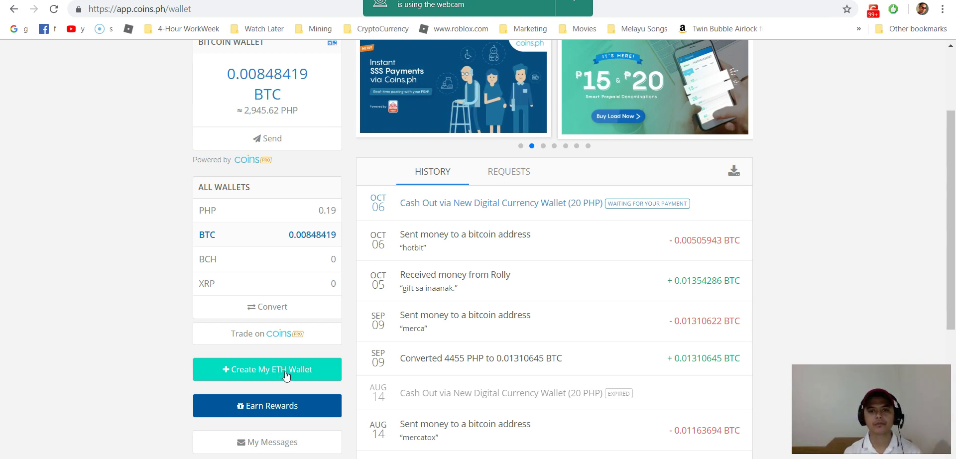
{"action": "left_click", "coordinate": [285, 372]}
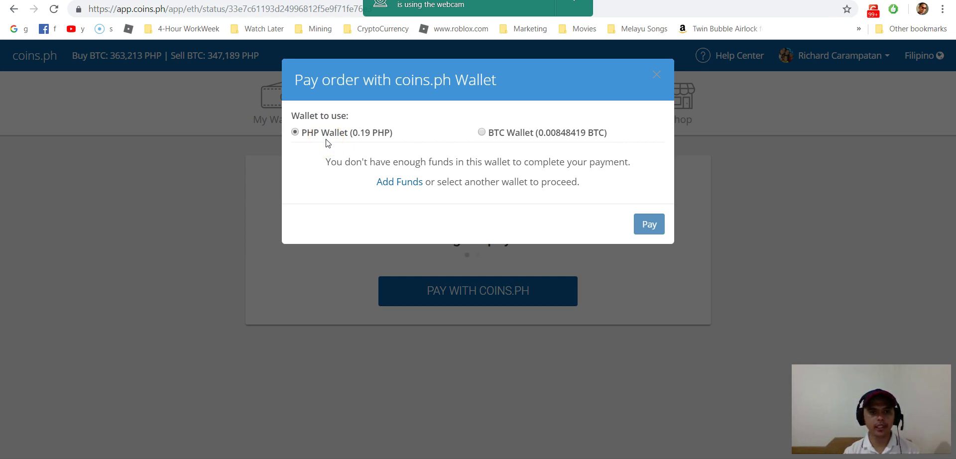
{"action": "left_click", "coordinate": [481, 133]}
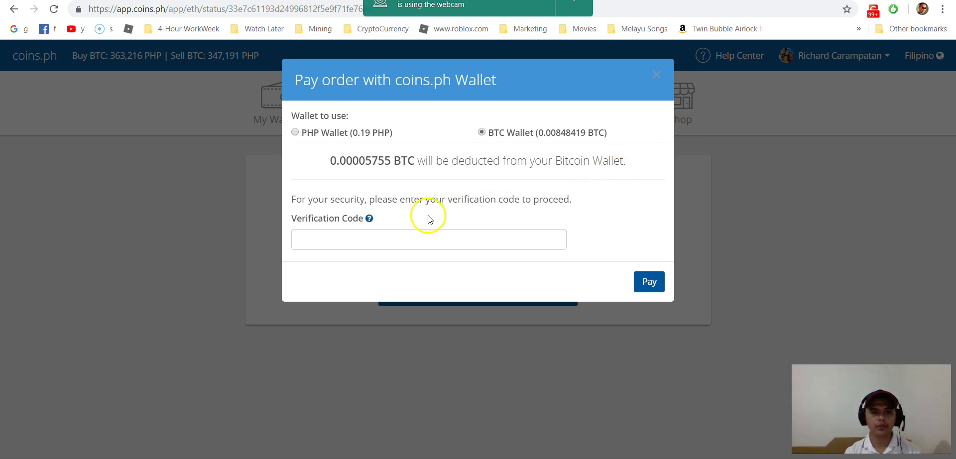
{"action": "left_click", "coordinate": [350, 240]}
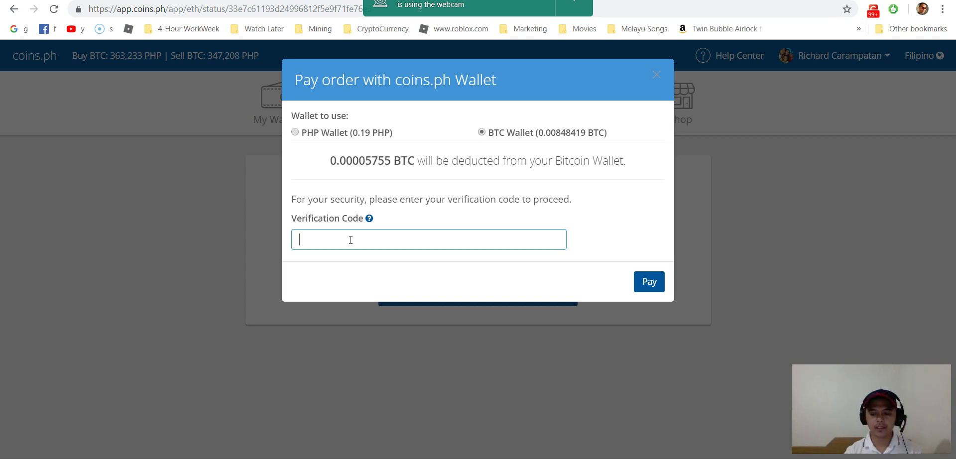
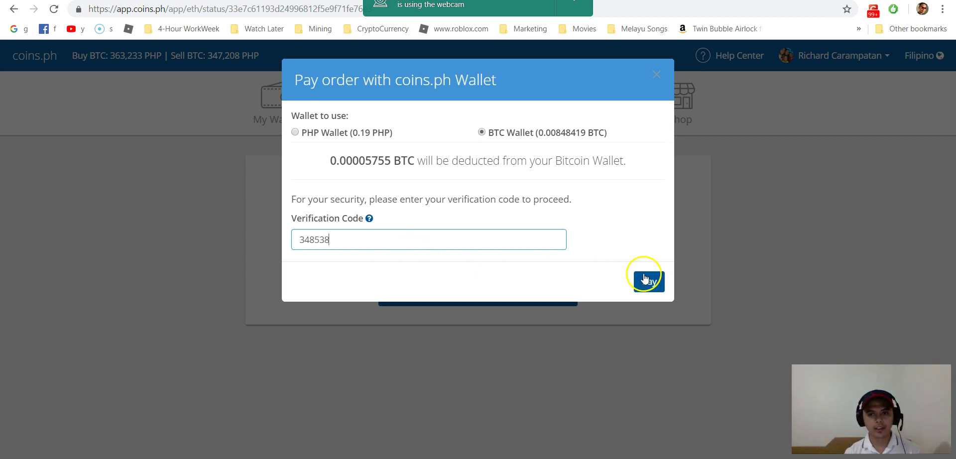
Step: Enter the verification code and pay to create the ETH wallet
{"action": "left_click", "coordinate": [649, 282]}
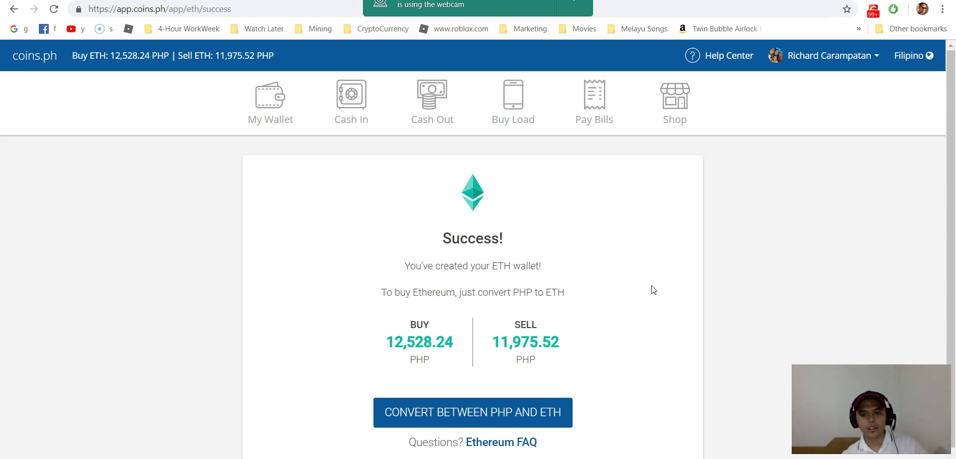
{"action": "scroll", "coordinate": [653, 290], "scroll_direction": "down", "scroll_amount": 1}
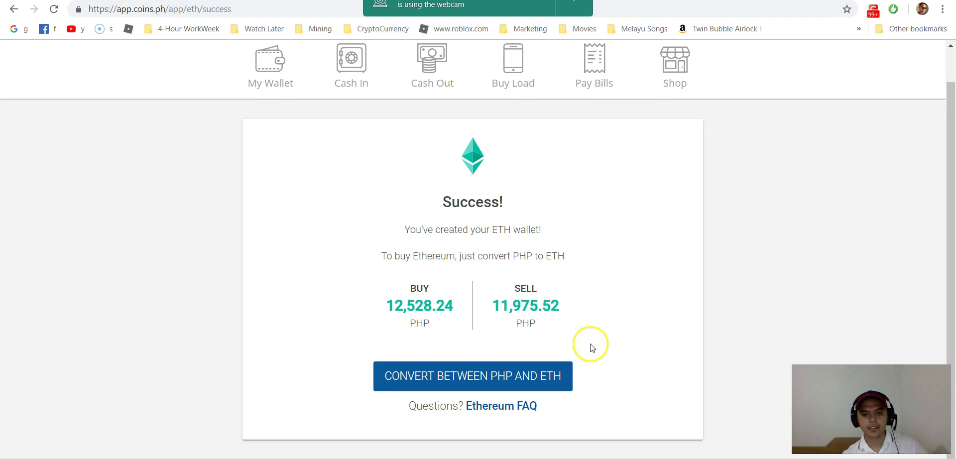
Step: Prepare a BTC-to-ETH conversion for the full 0.00842664 BTC balance, quoting about 0.2415 ETH
{"action": "left_click", "coordinate": [545, 373]}
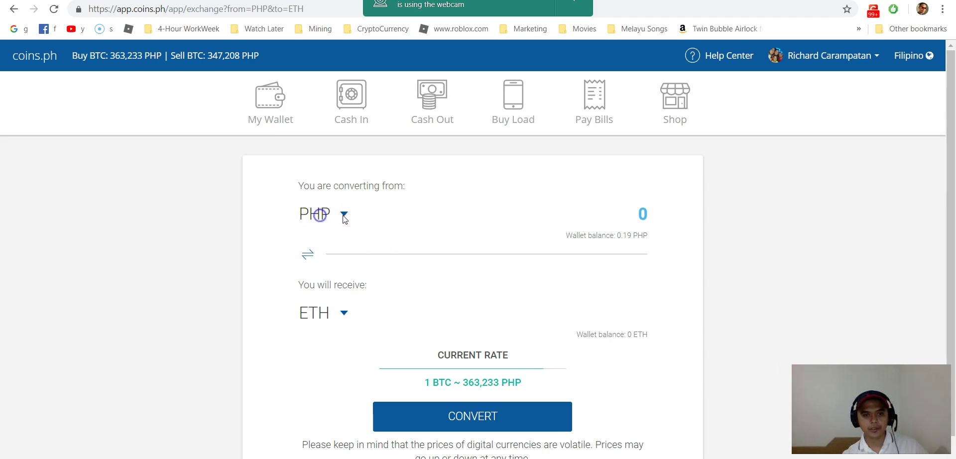
{"action": "left_click", "coordinate": [344, 214]}
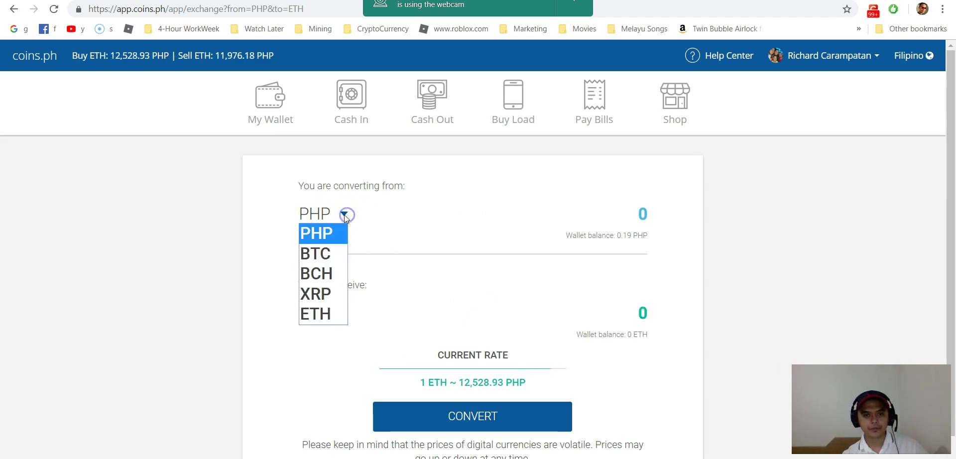
{"action": "left_click", "coordinate": [328, 255]}
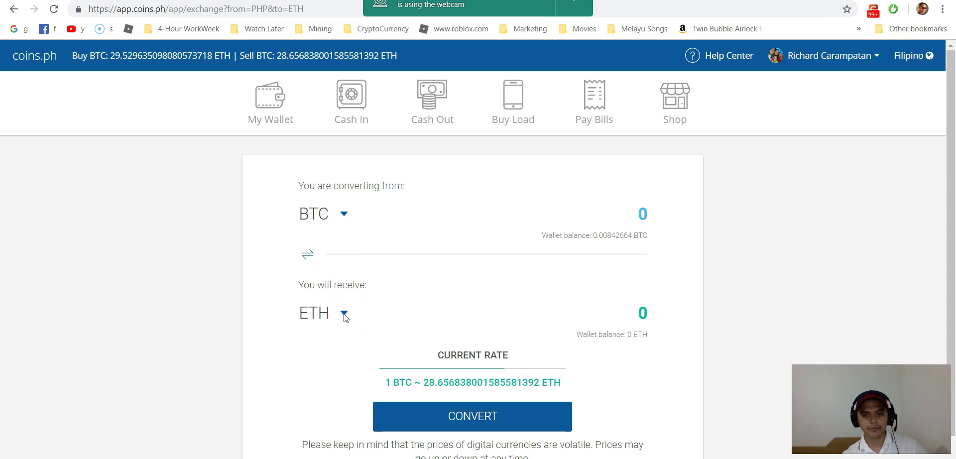
{"action": "left_click", "coordinate": [643, 214]}
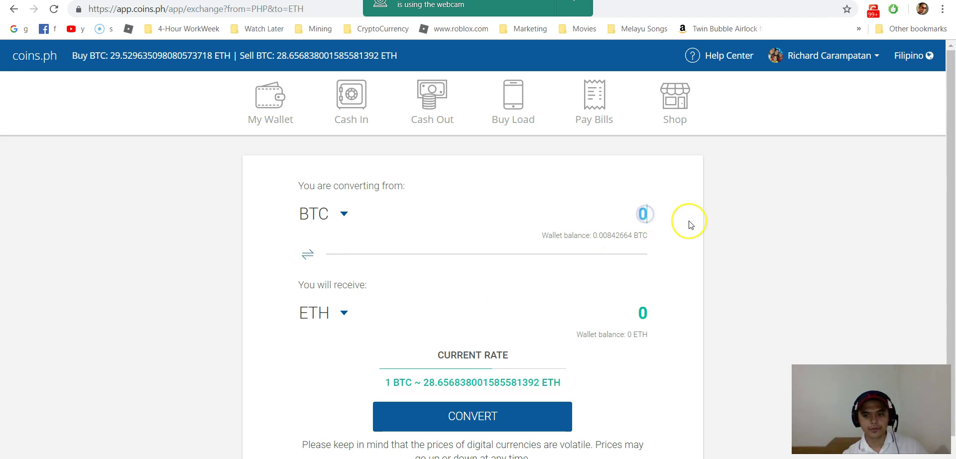
{"action": "type", "text": ".0"}
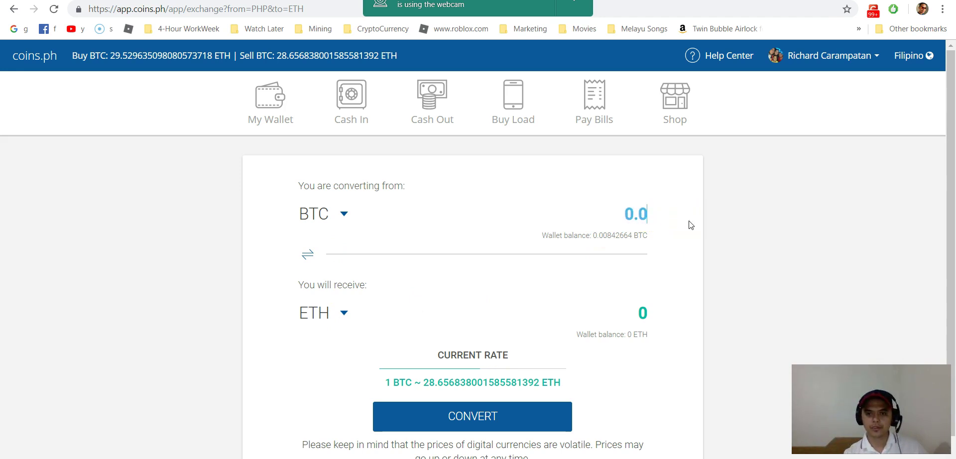
{"action": "type", "text": "08"}
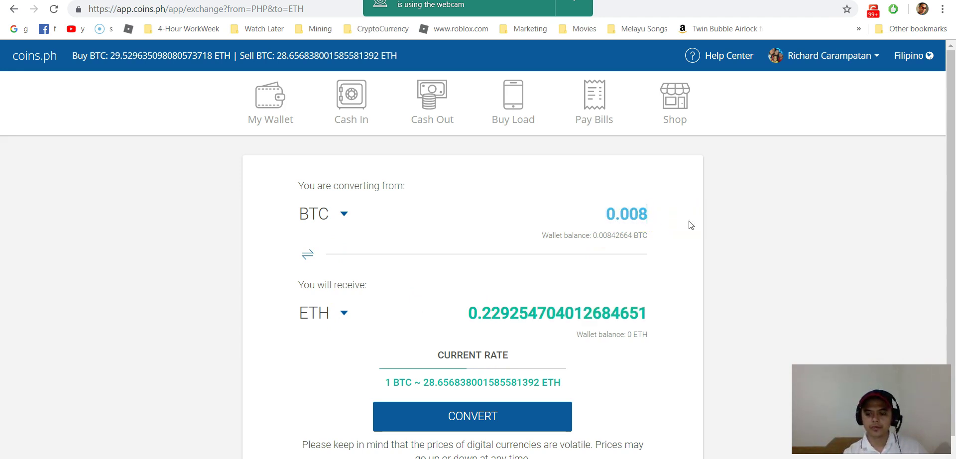
{"action": "type", "text": "4"}
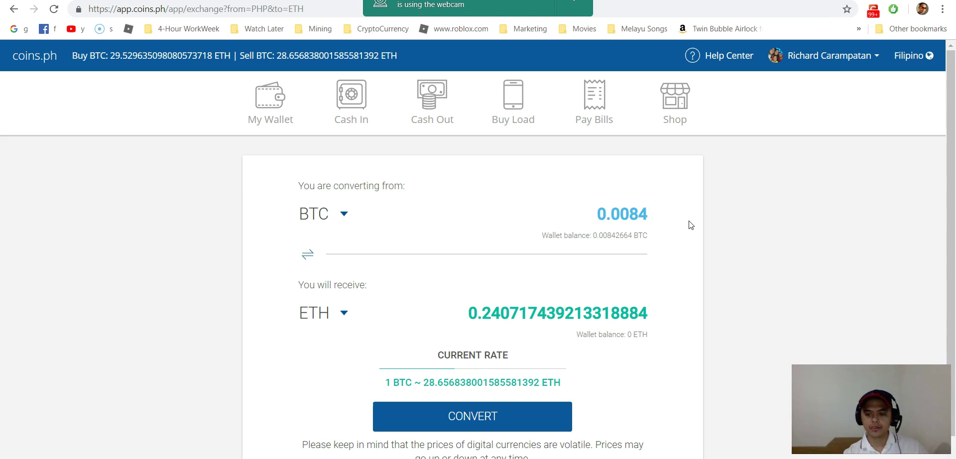
{"action": "type", "text": "2664"}
{"action": "left_click", "coordinate": [725, 242]}
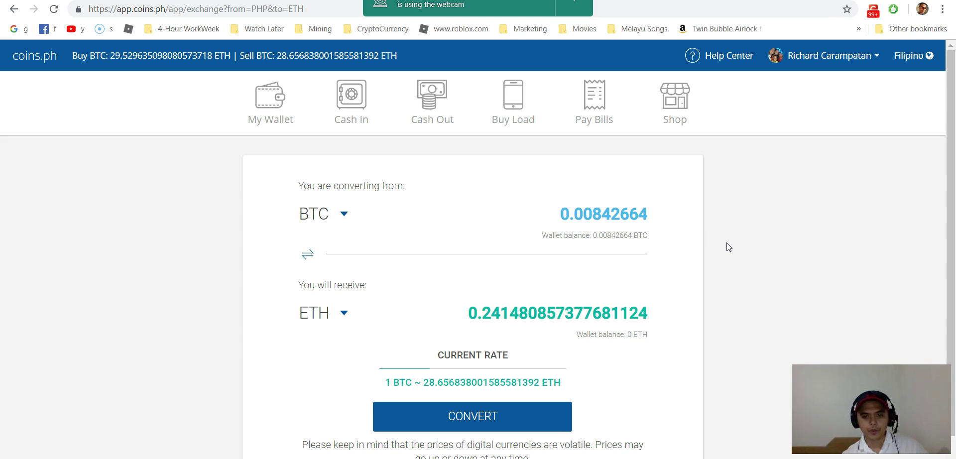
{"action": "scroll", "coordinate": [727, 243], "scroll_direction": "down", "scroll_amount": 1}
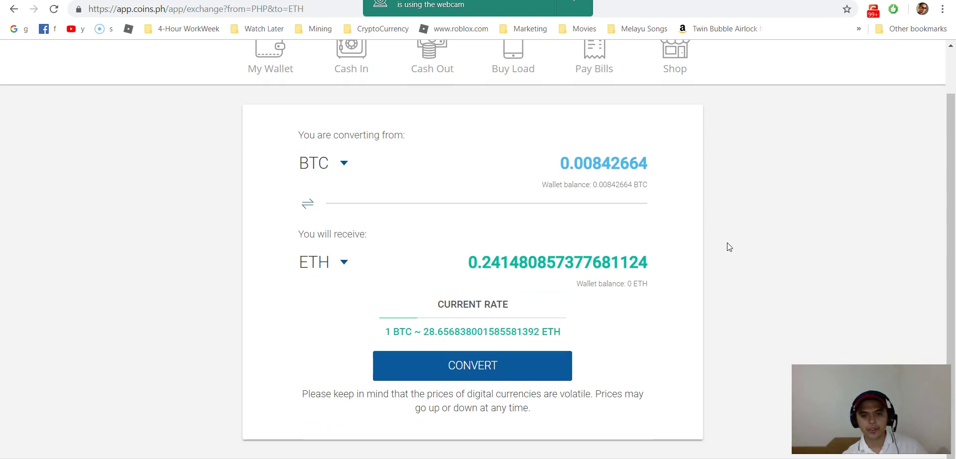
Step: Convert the BTC and view the ETH wallet holding 0.24148085 ETH
{"action": "left_click", "coordinate": [489, 367]}
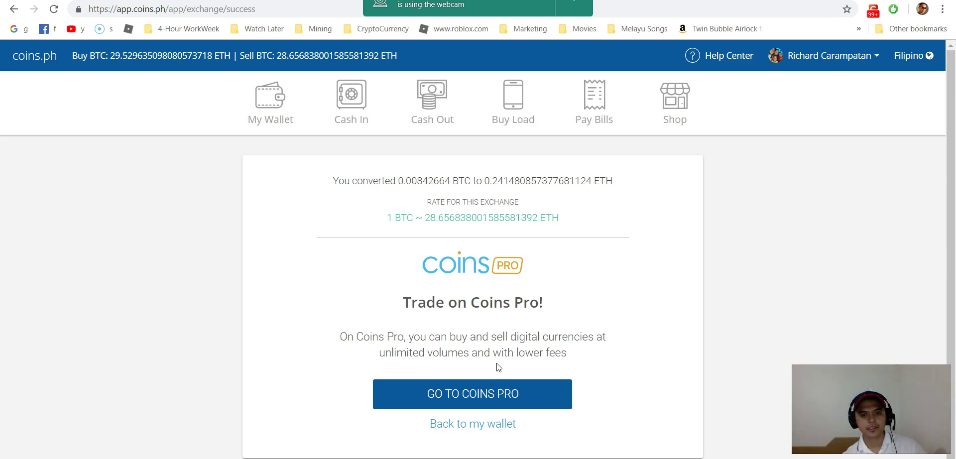
{"action": "left_click", "coordinate": [269, 97]}
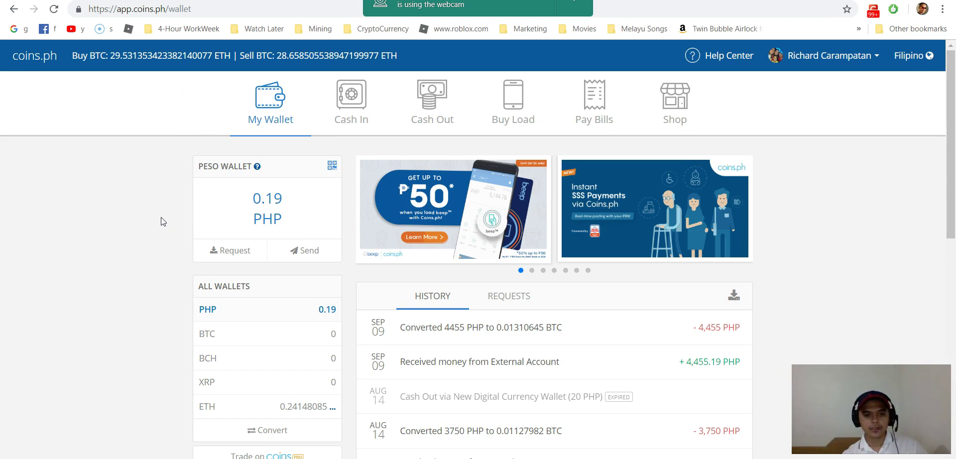
{"action": "scroll", "coordinate": [161, 217], "scroll_direction": "down", "scroll_amount": 1}
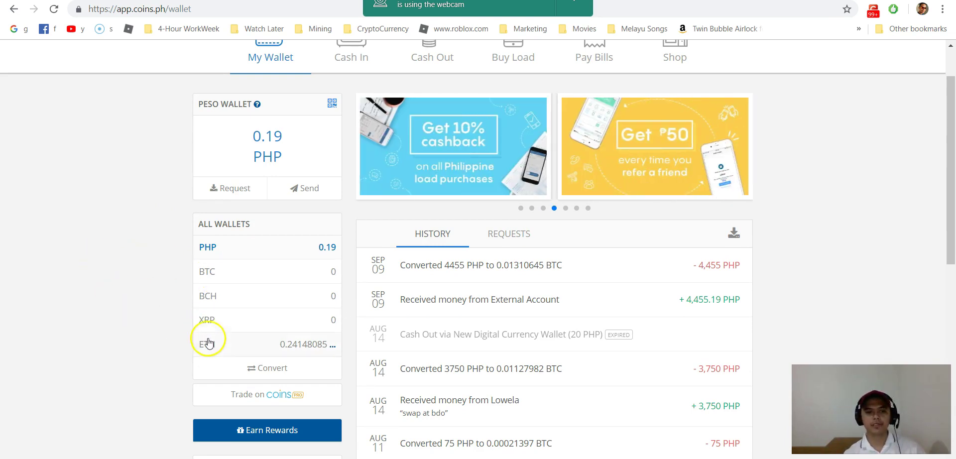
{"action": "left_click", "coordinate": [298, 351]}
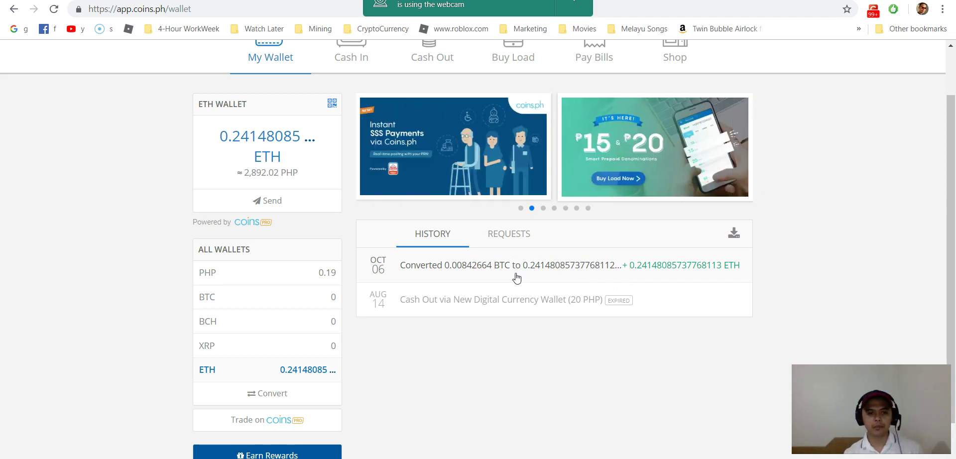
{"action": "scroll", "coordinate": [132, 301], "scroll_direction": "up", "scroll_amount": 2}
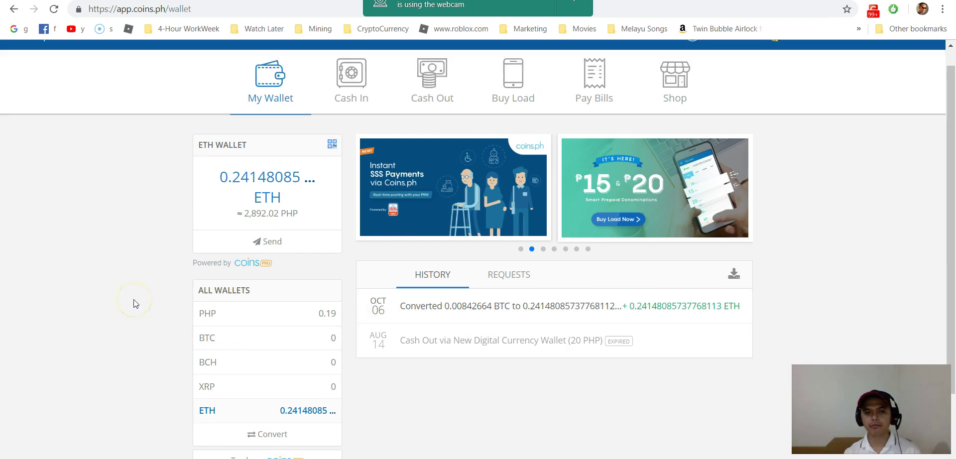